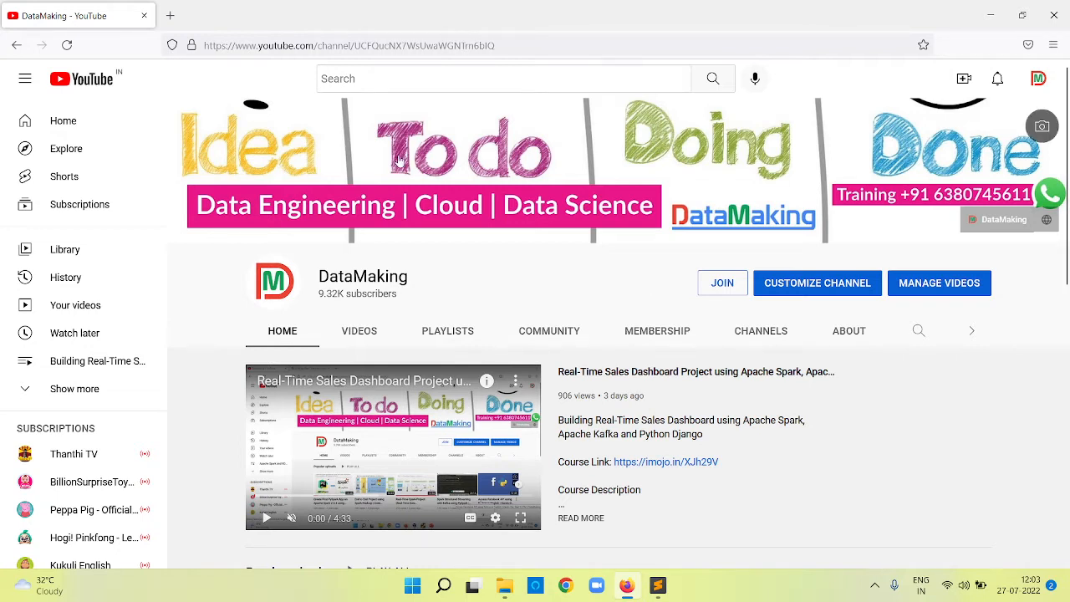
Search Google for "java jdk download" in a new browser tab and open Oracle's JDK 11 result.
left_click(171, 16)
type("google.com/")
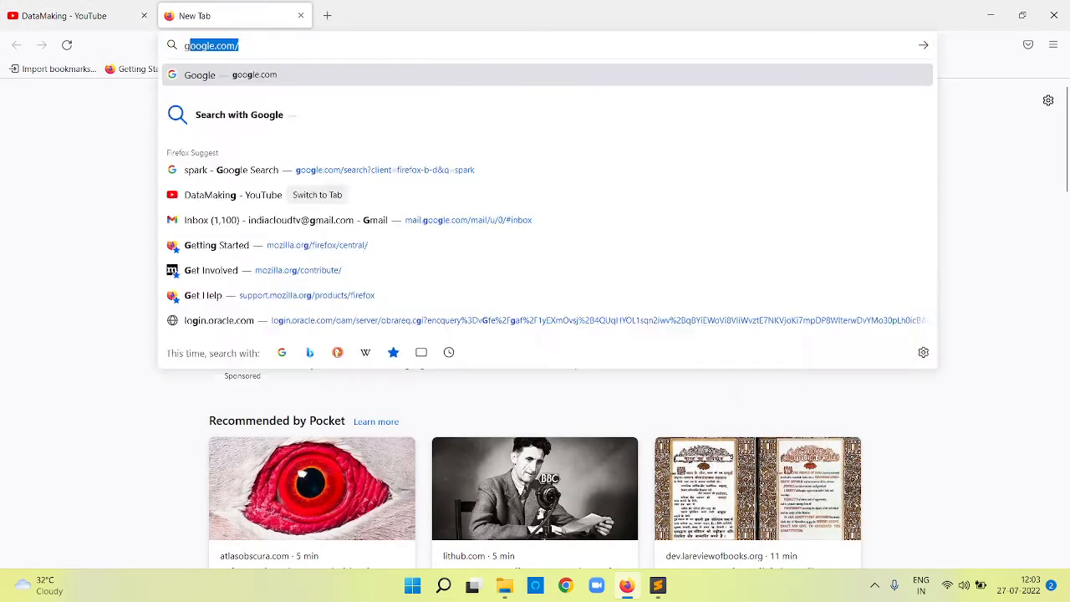
key("Return")
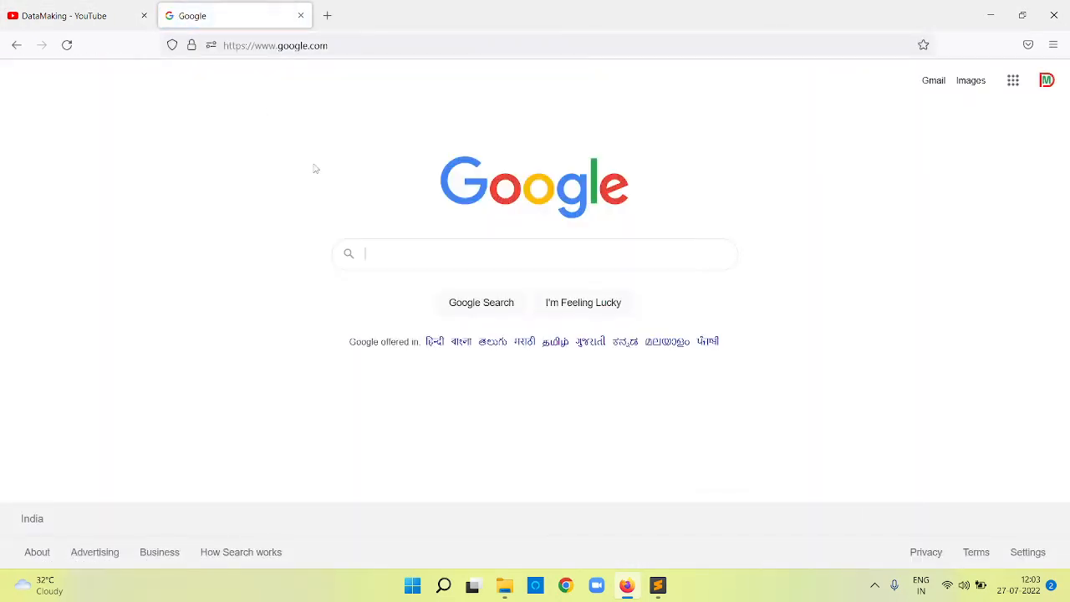
type("java")
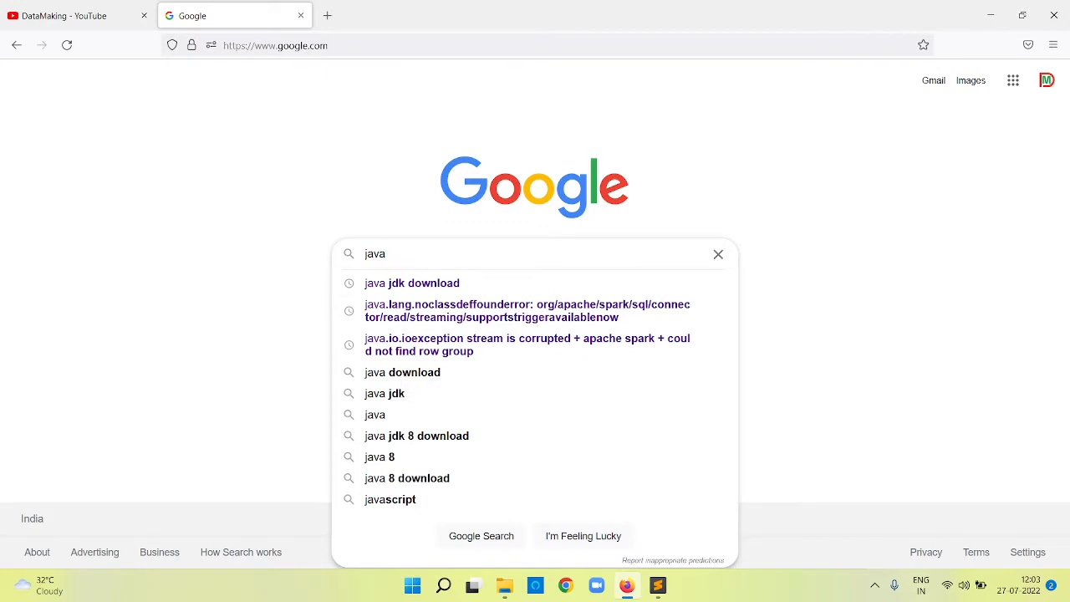
key("Down")
key("Return")
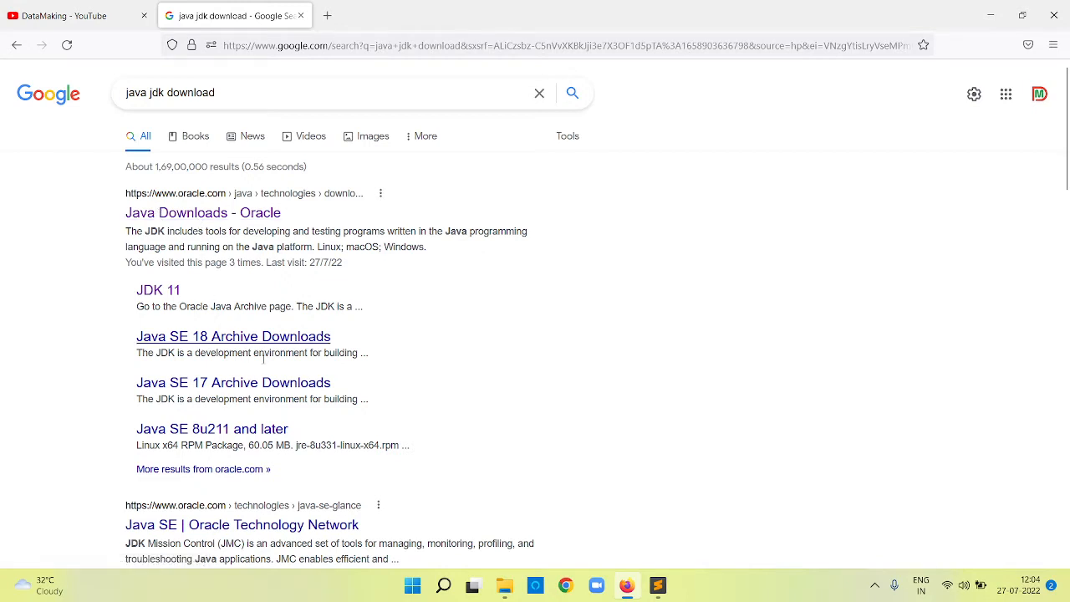
left_click(163, 291)
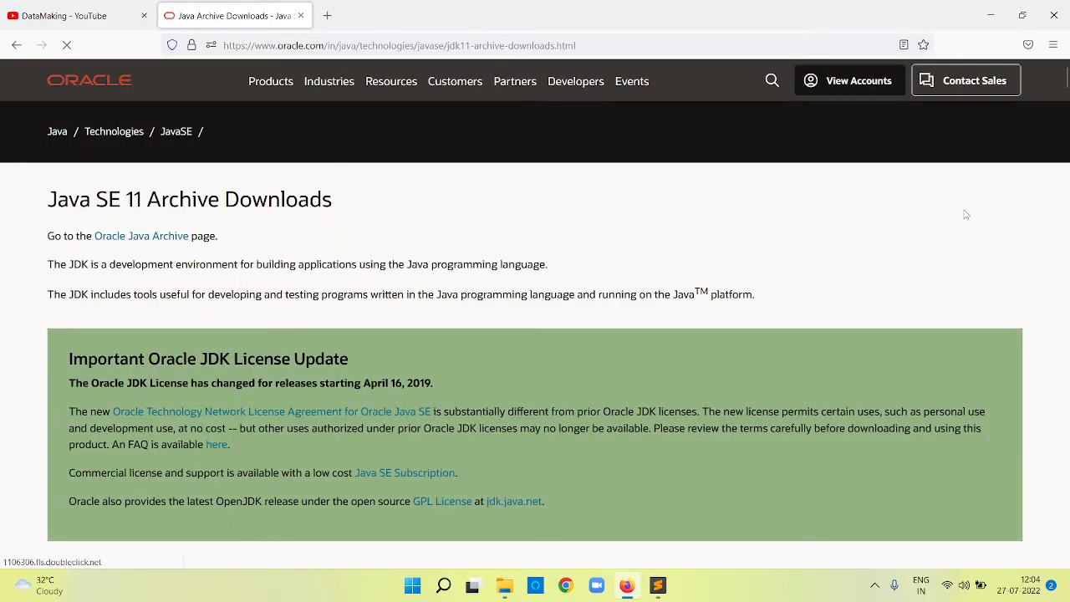
Download the Windows x64 installer jdk-11.0.15.1_windows-x64_bin.exe, accepting the Oracle Technology Network License Agreement.
scroll(965, 214, "down", 5)
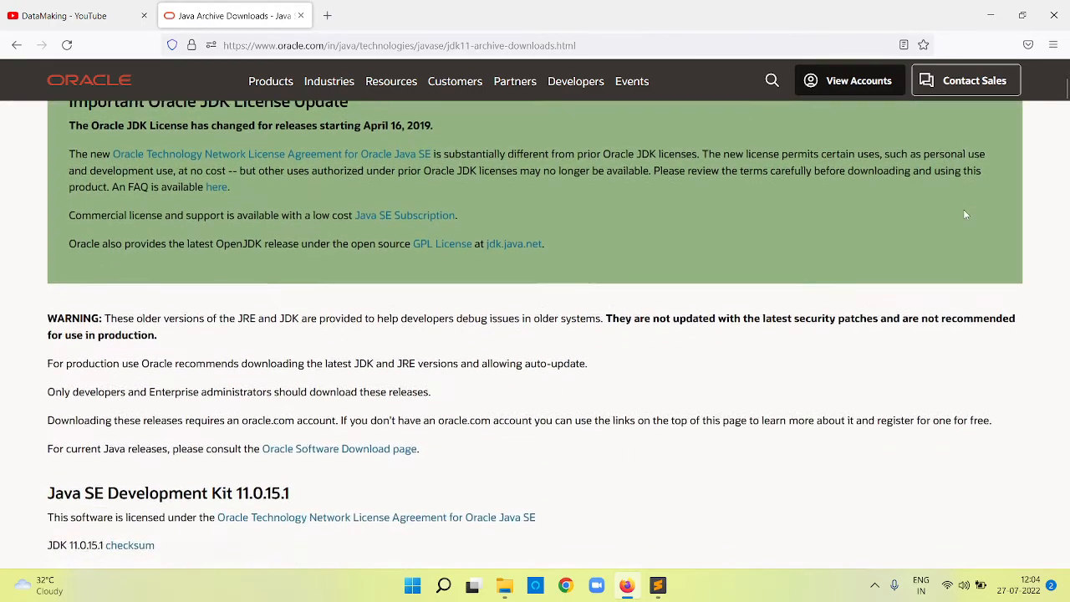
scroll(966, 215, "down", 4)
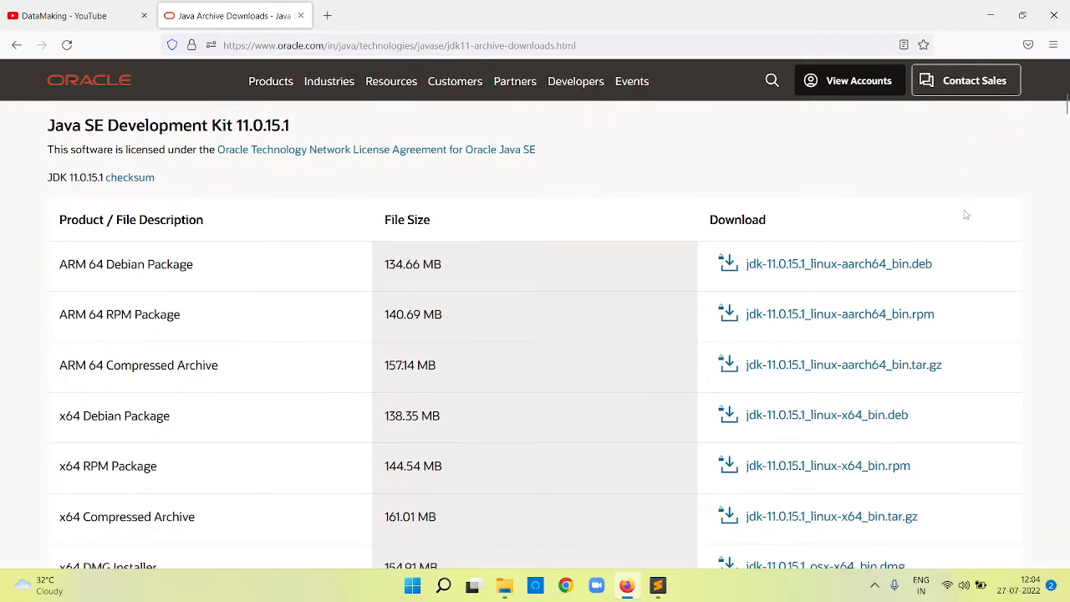
scroll(966, 215, "down", 1)
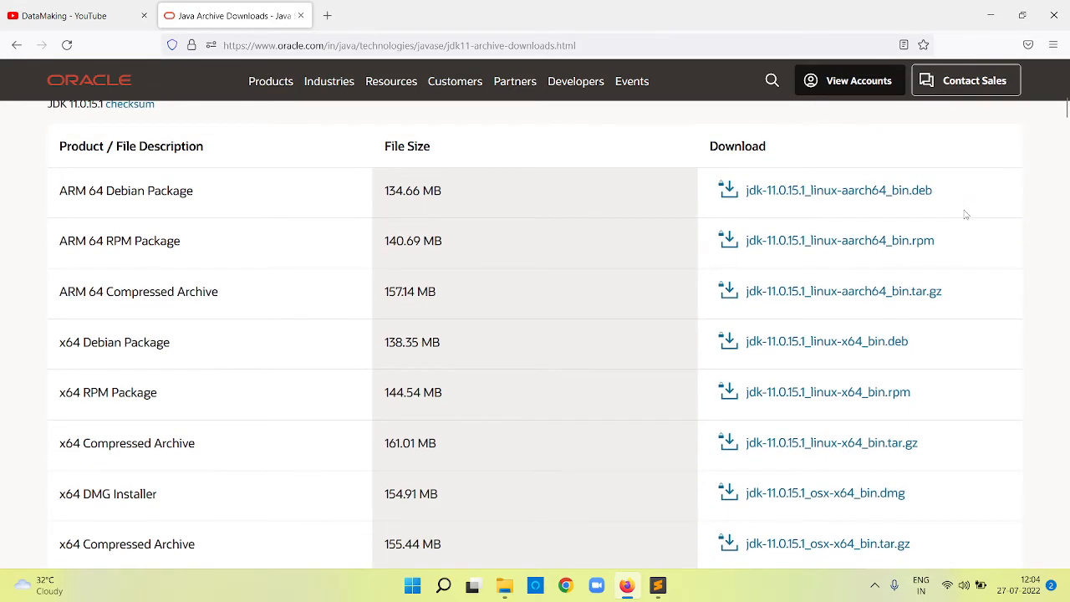
scroll(965, 214, "down", 3)
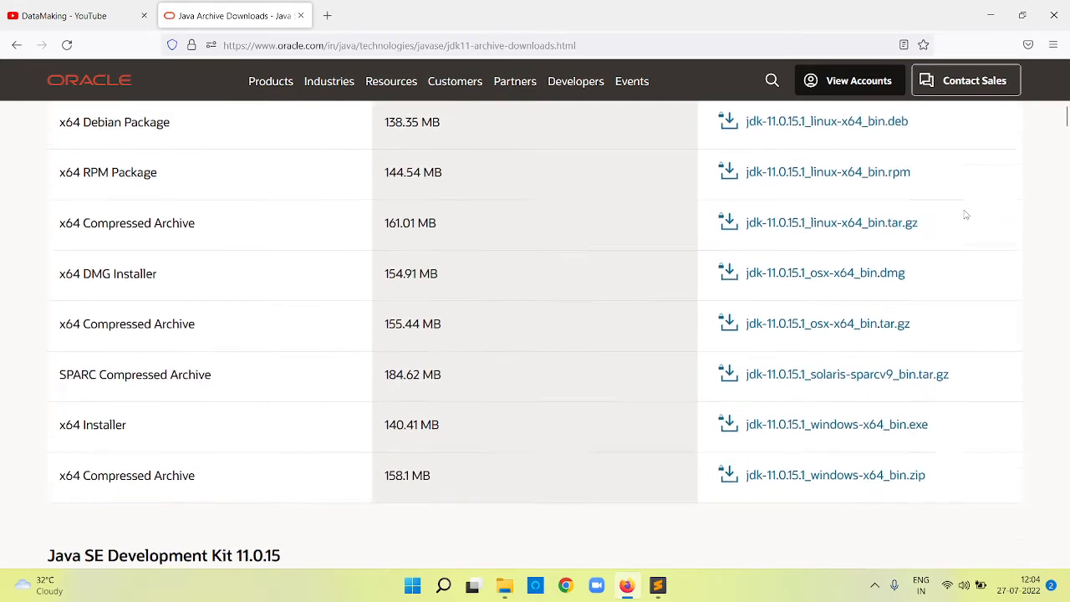
left_click(815, 426)
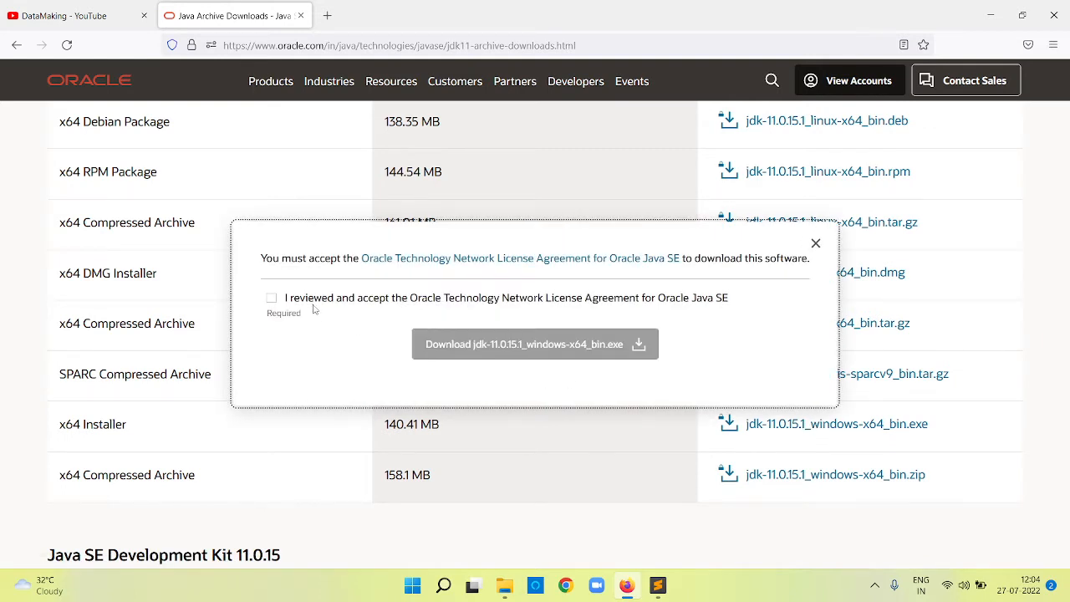
left_click(317, 302)
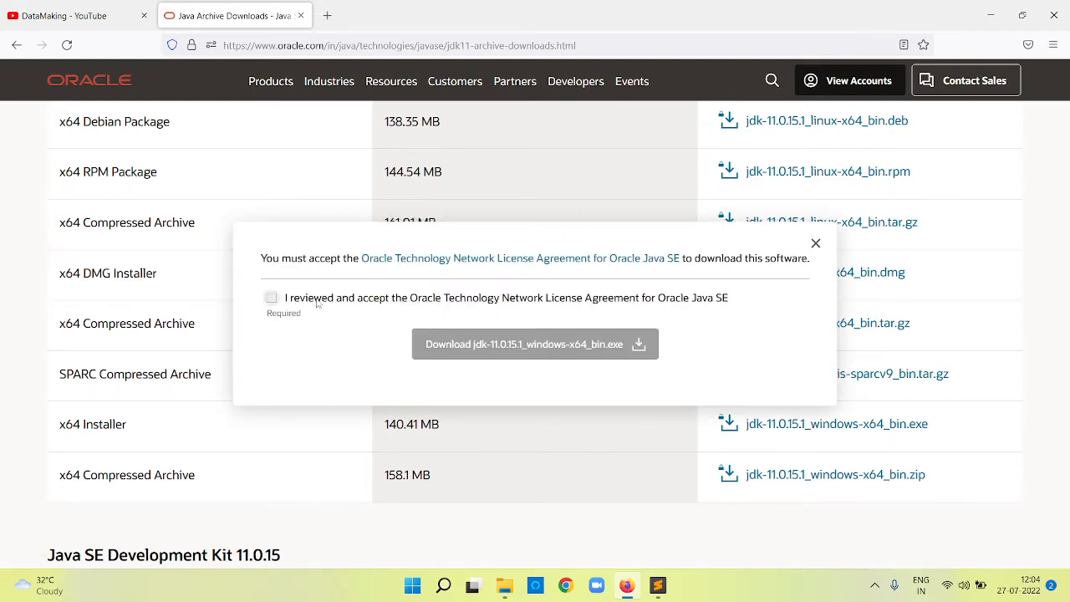
left_click(272, 298)
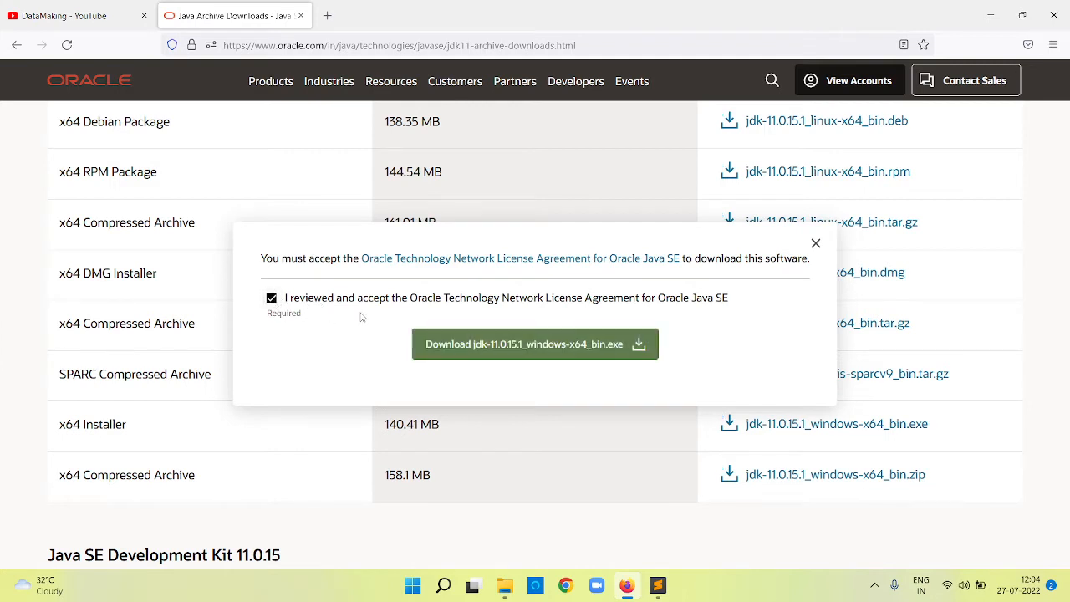
left_click(498, 352)
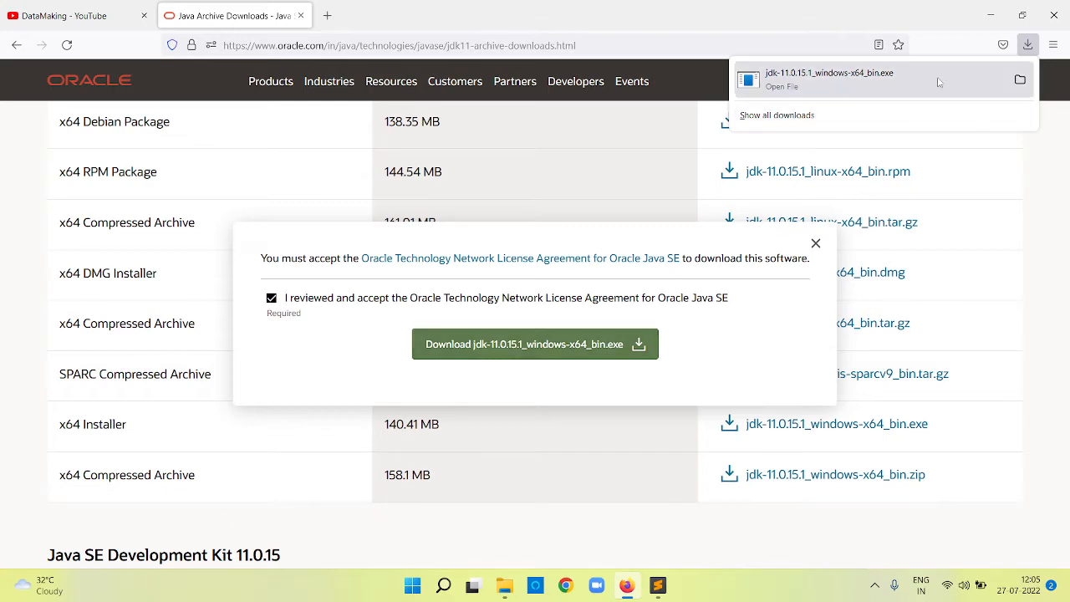
Run the downloaded JDK installer from its folder and complete the setup wizard with the default settings.
left_click(1014, 84)
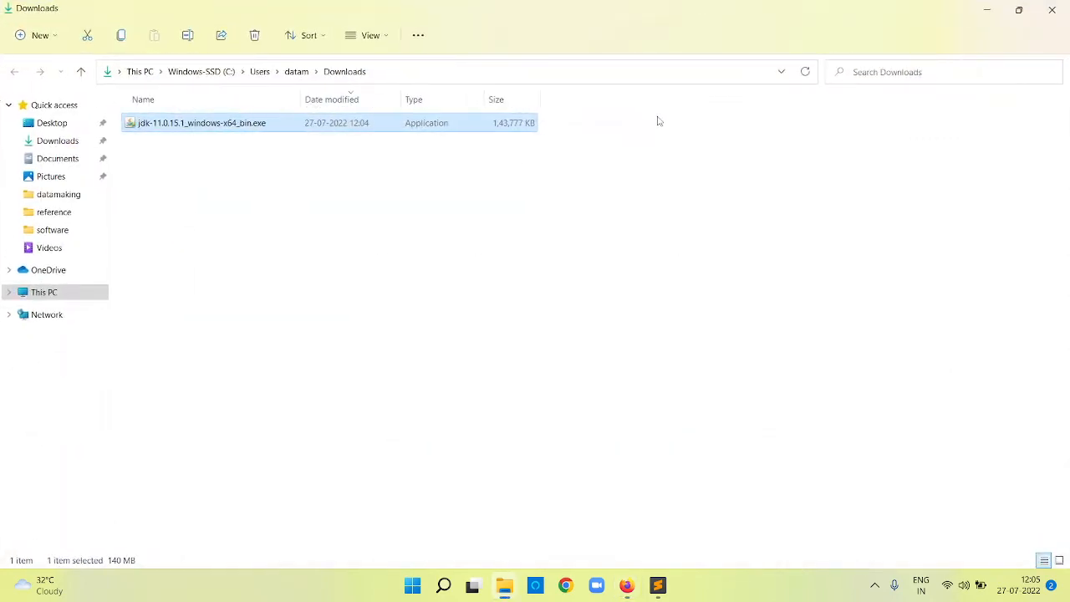
left_click(260, 204)
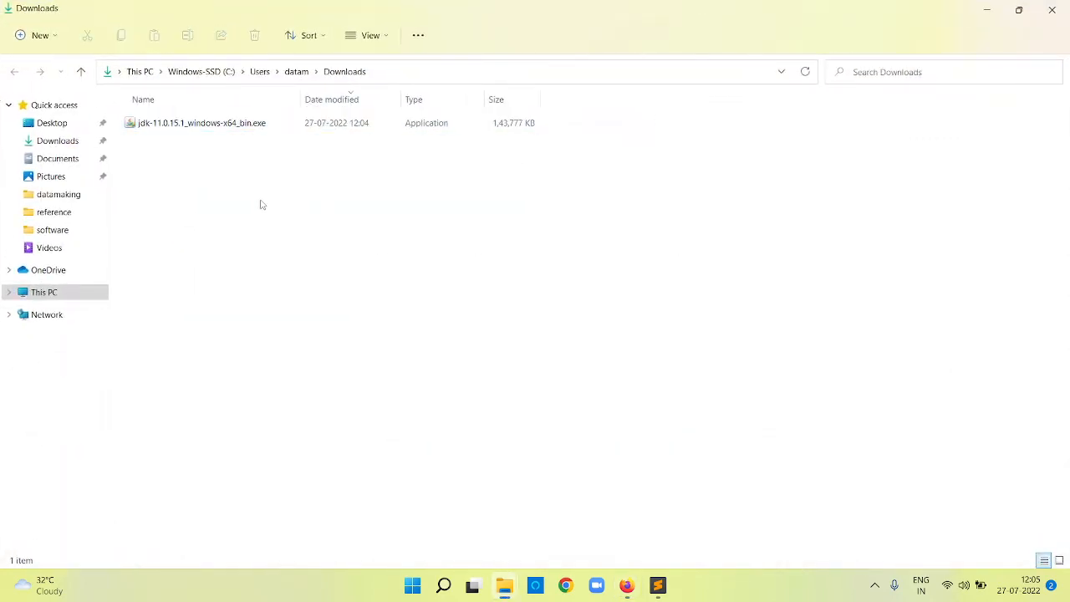
double_click(222, 125)
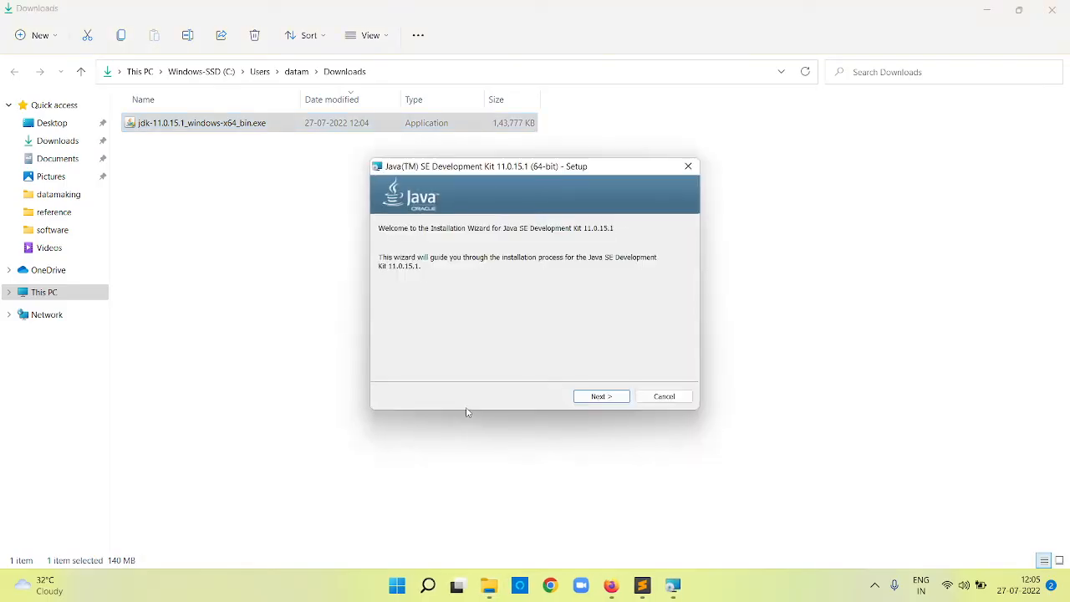
left_click(603, 400)
left_click(603, 399)
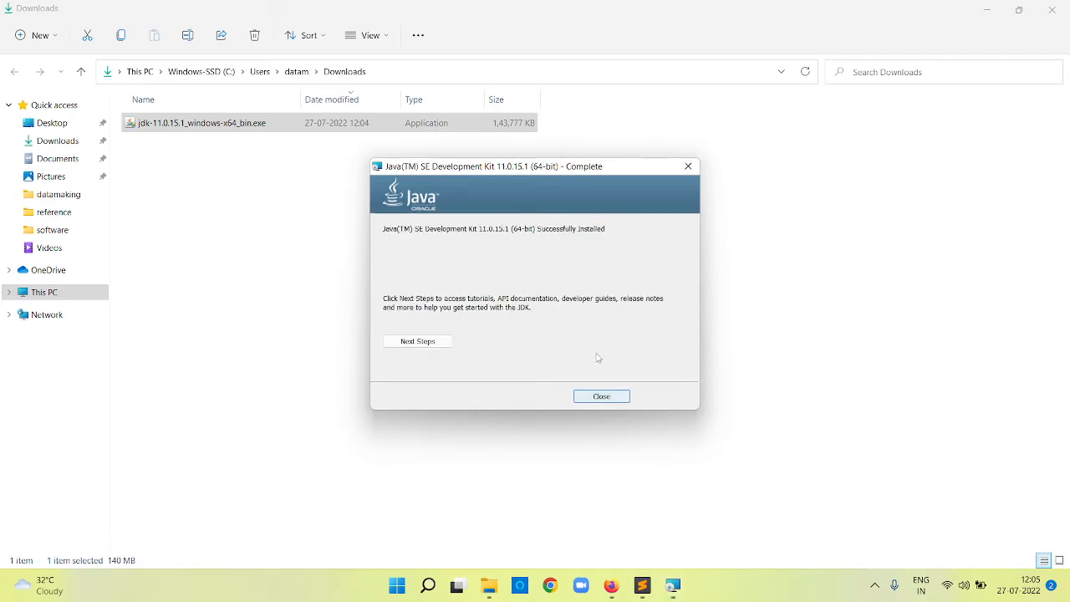
left_click(599, 398)
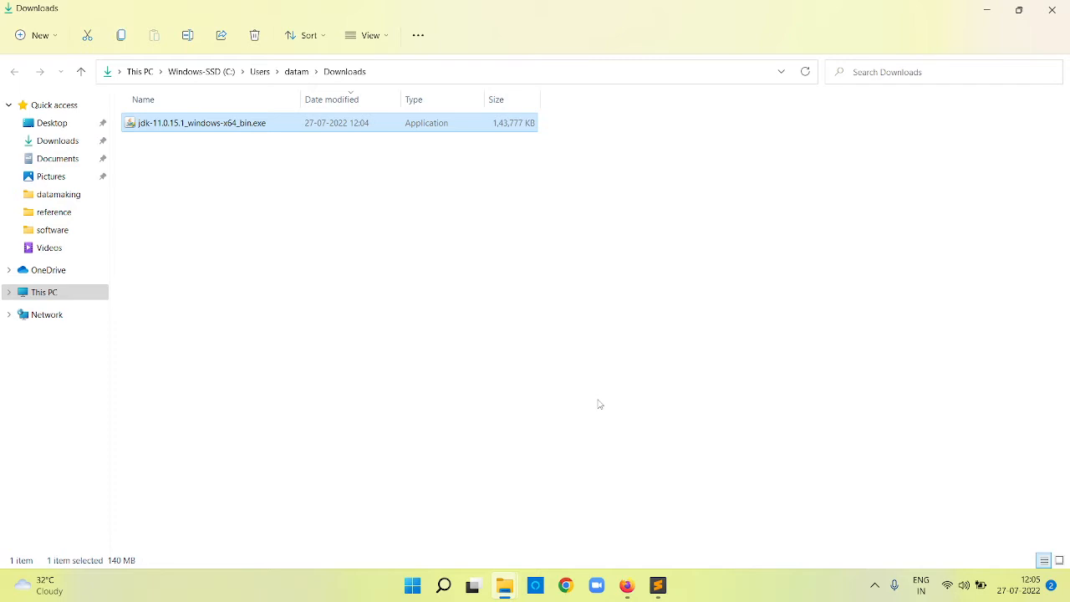
Browse to the installed JDK folder at C:\Program Files\Java\jdk-11.0.15.1 in File Explorer.
key("super+r")
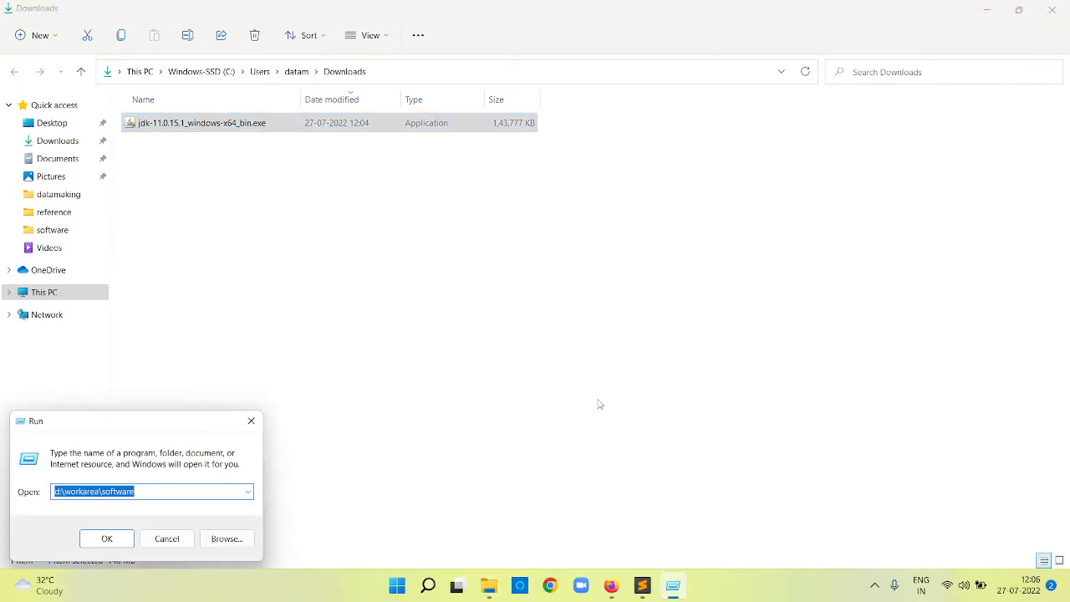
type("c:\\pro")
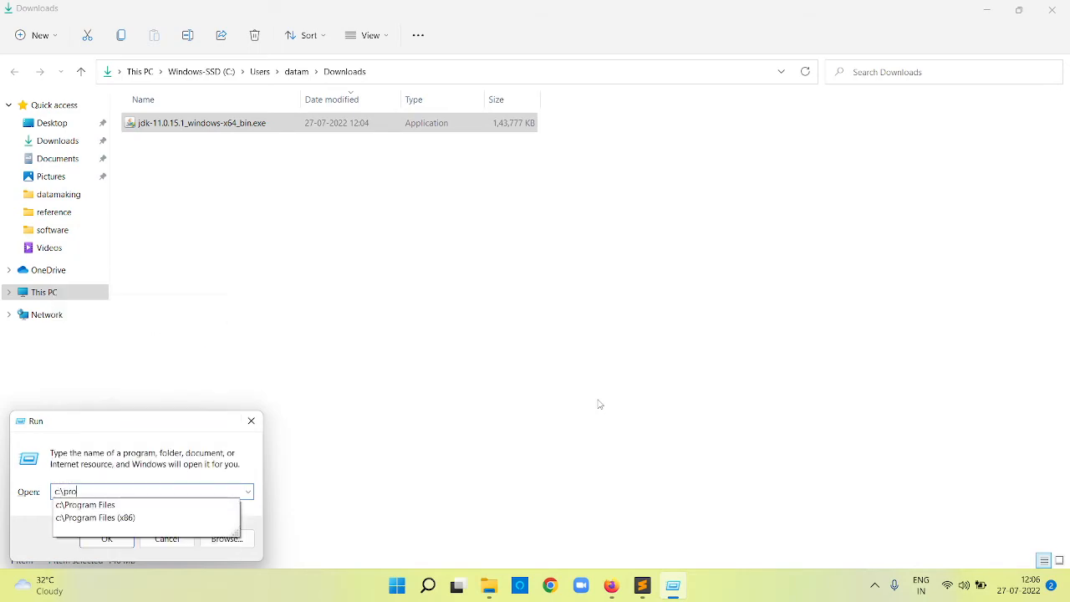
key("Down")
key("Down")
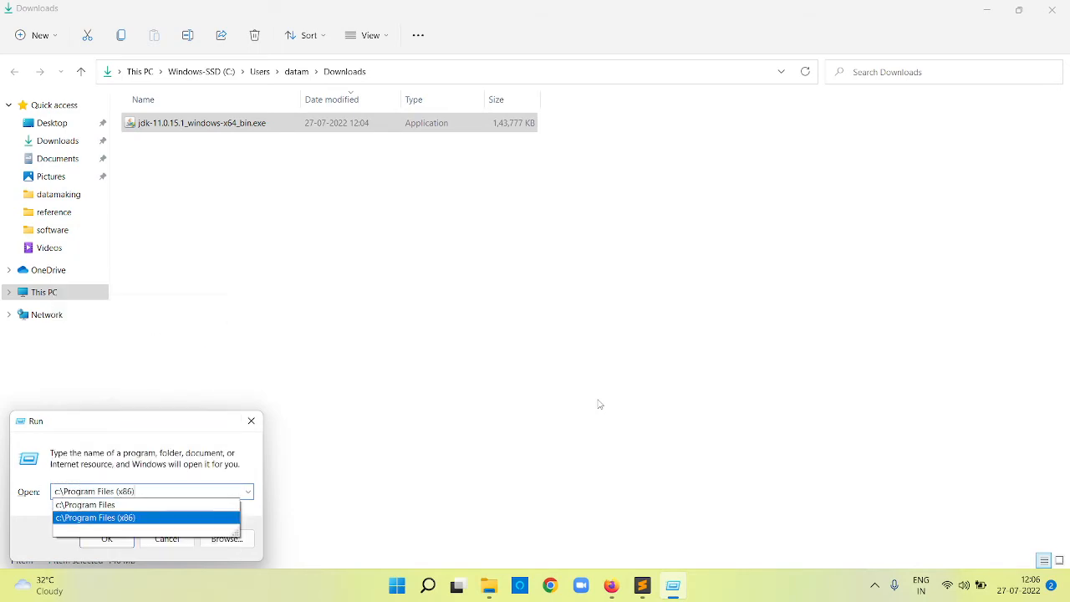
key("Return")
left_click_drag(600, 405, 424, 351)
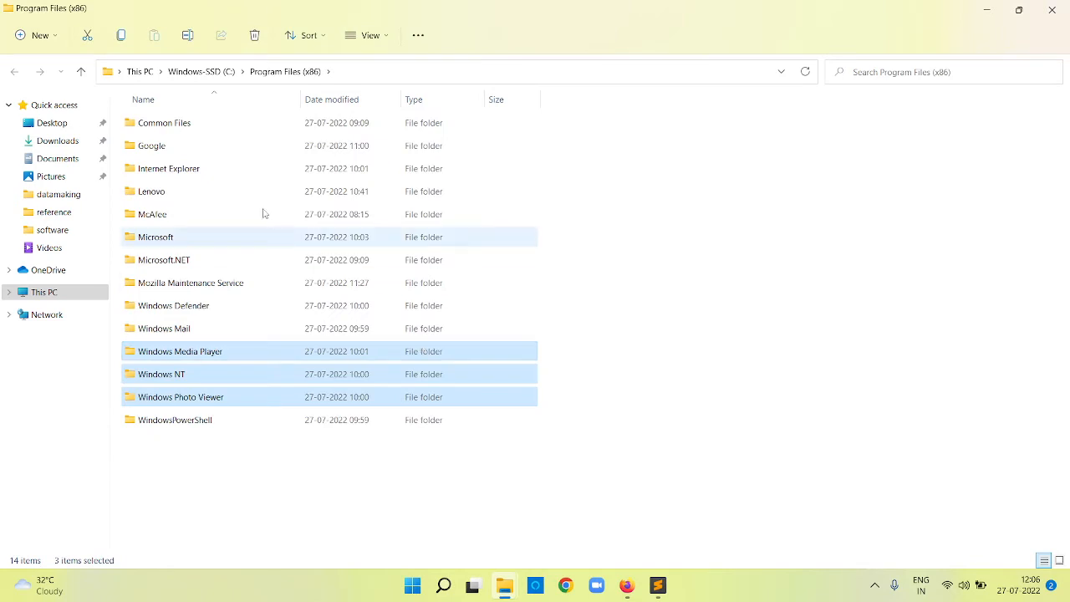
left_click(618, 219)
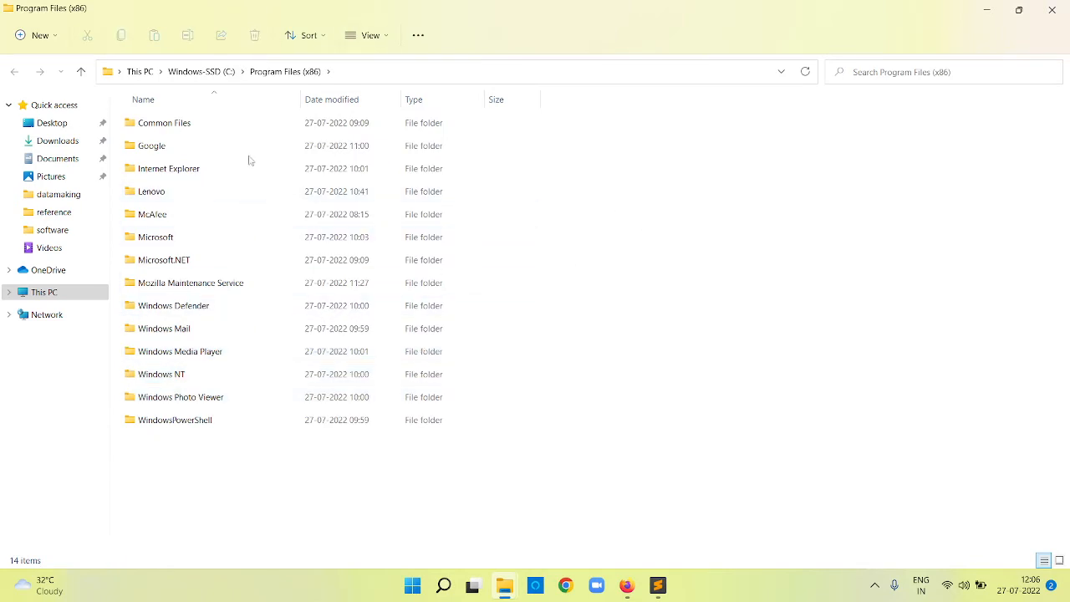
left_click(222, 75)
double_click(175, 220)
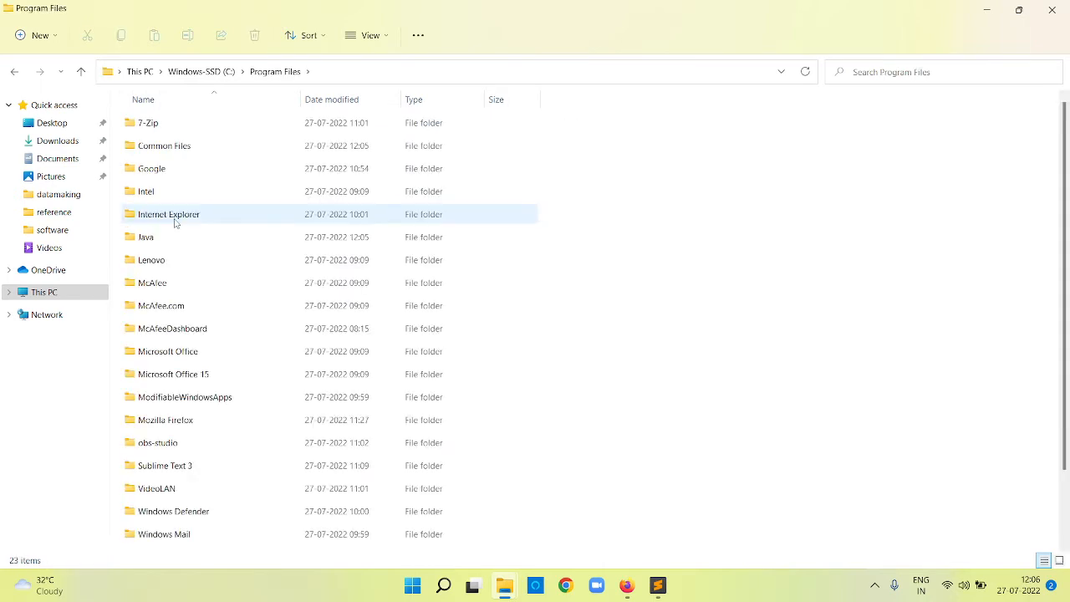
double_click(146, 241)
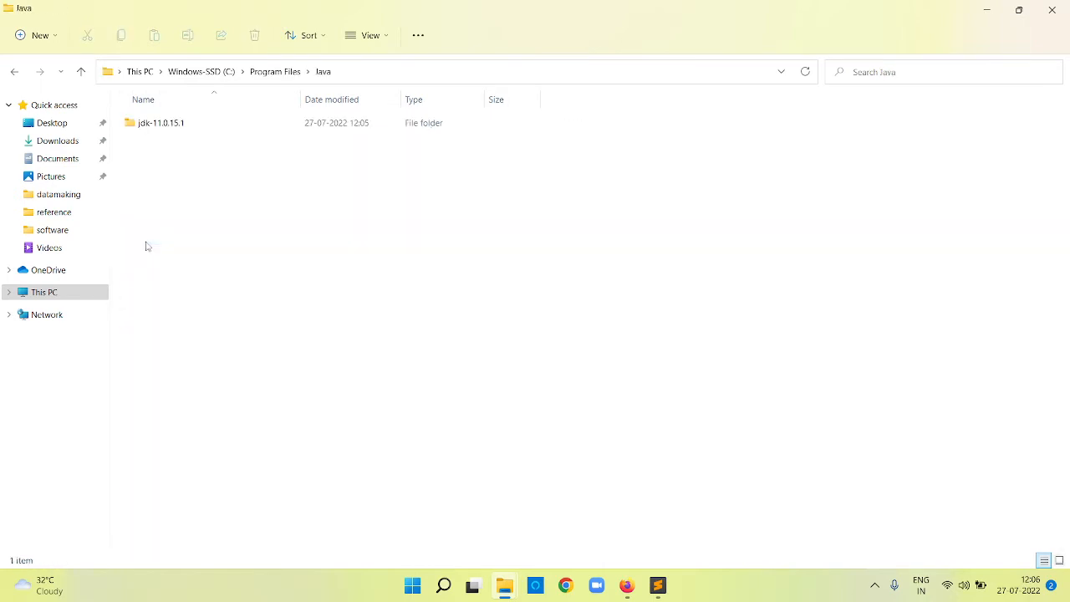
double_click(162, 124)
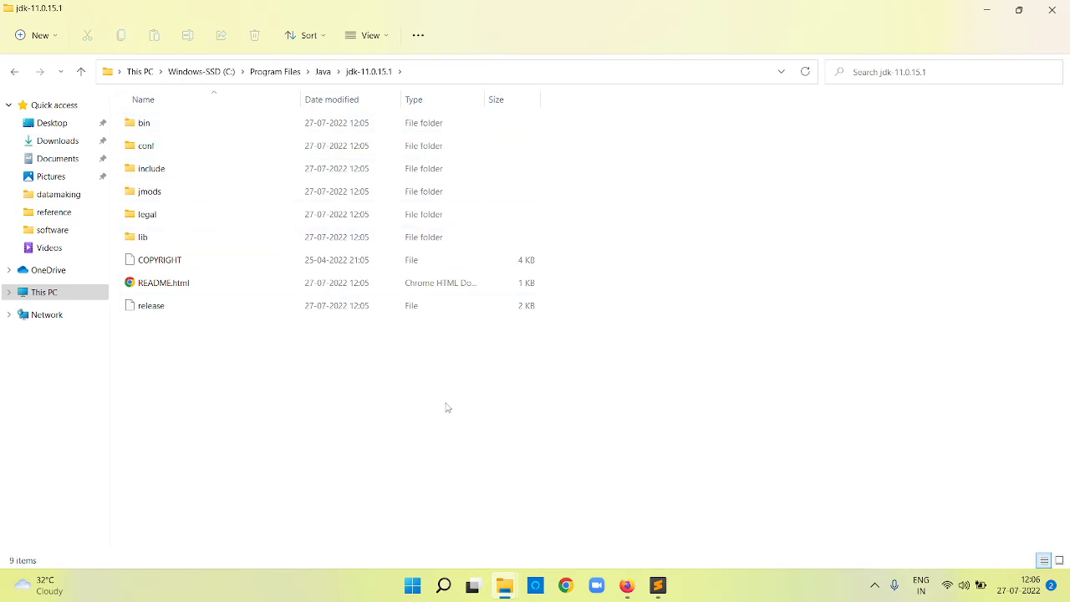
Open a maximized Command Prompt and check the installed Java version with java -version.
key("super")
type("cmd")
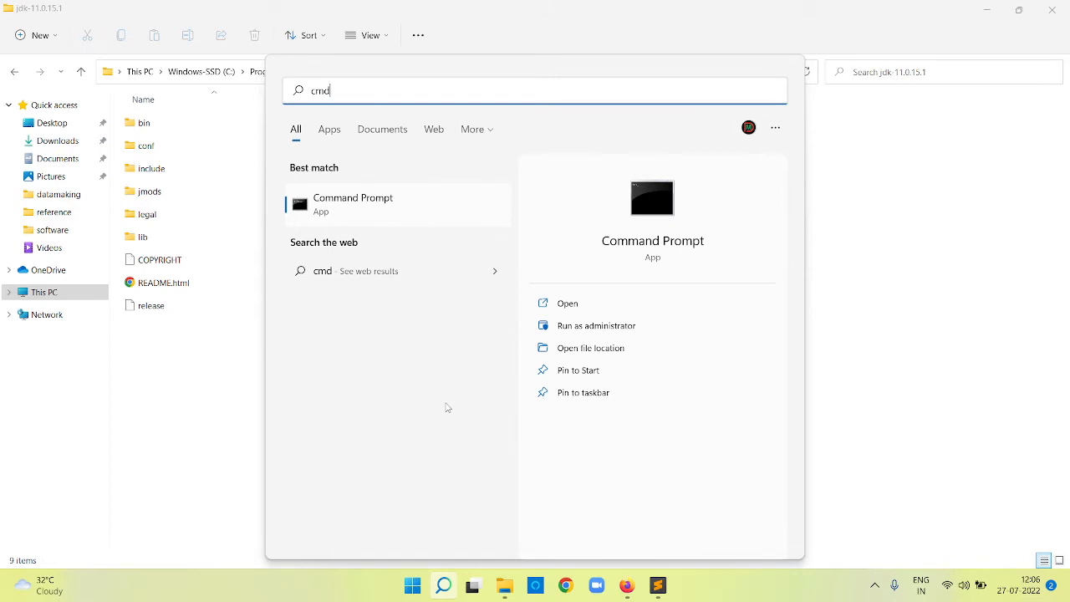
key("Return")
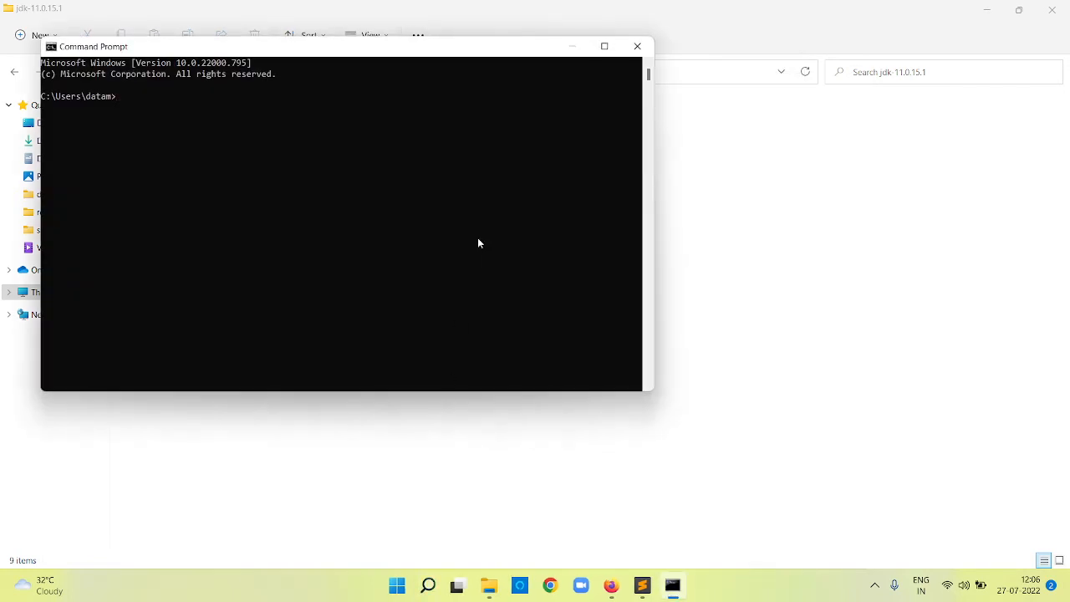
left_click(605, 47)
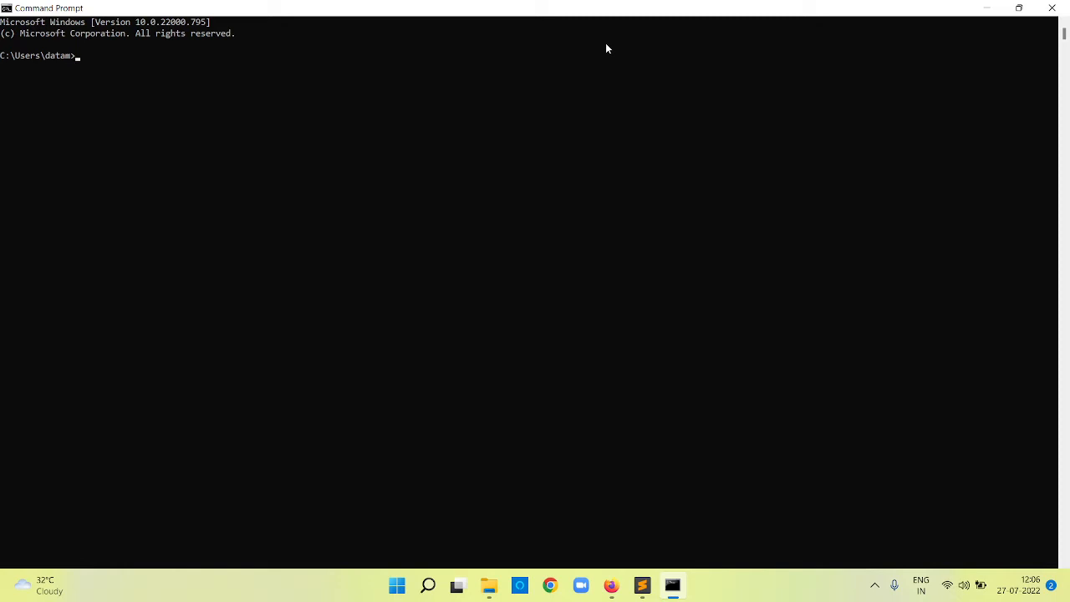
type("java -version")
key("Return")
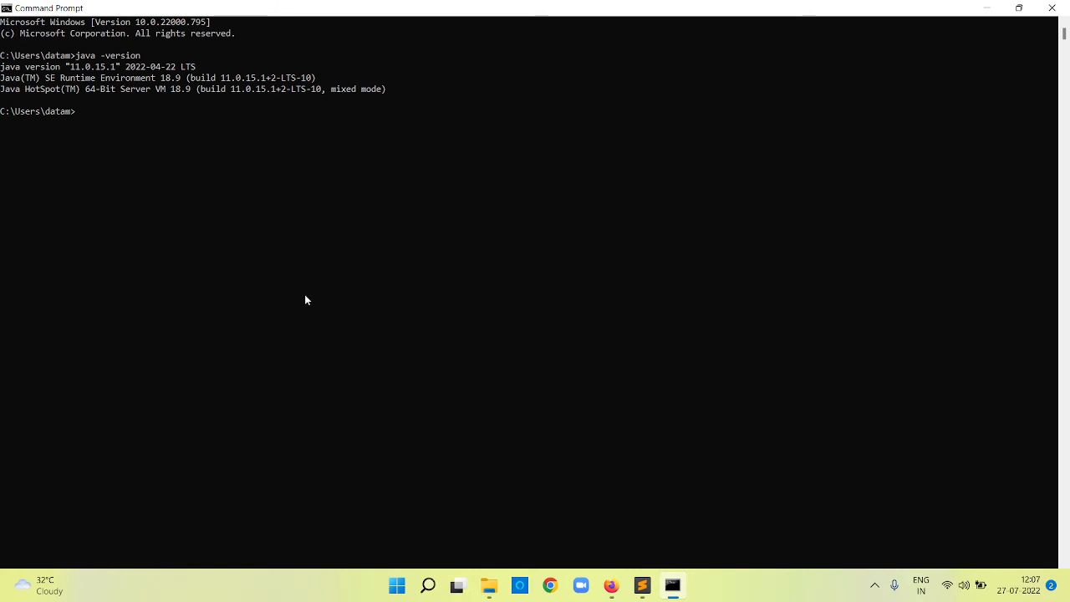
Open the C: drive in File Explorer, and reach the advanced system settings through the properties of This PC.
key("super+r")
type("c")
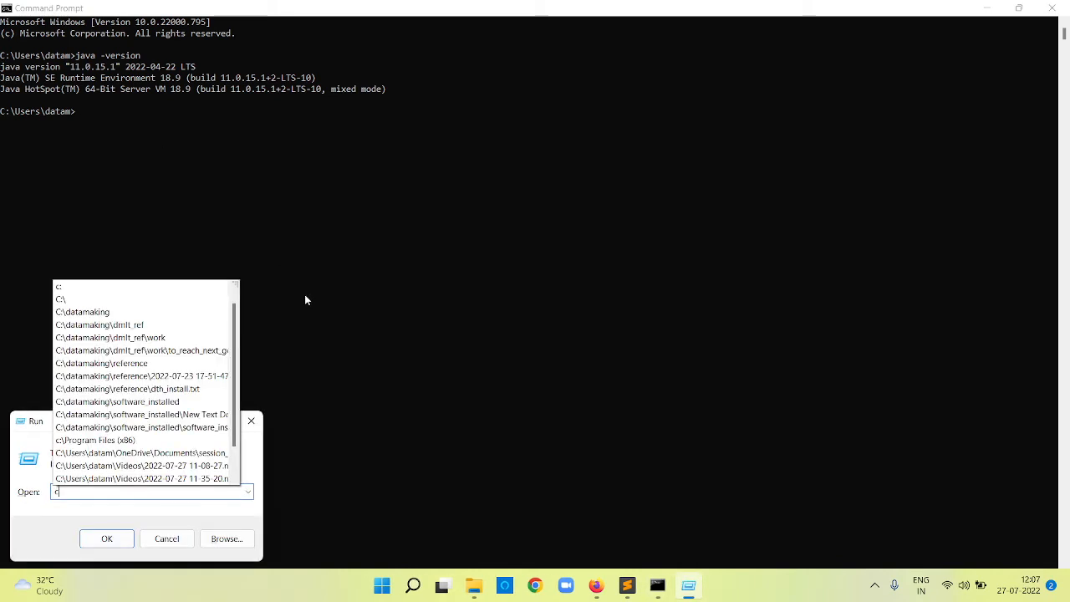
type(":")
key("Return")
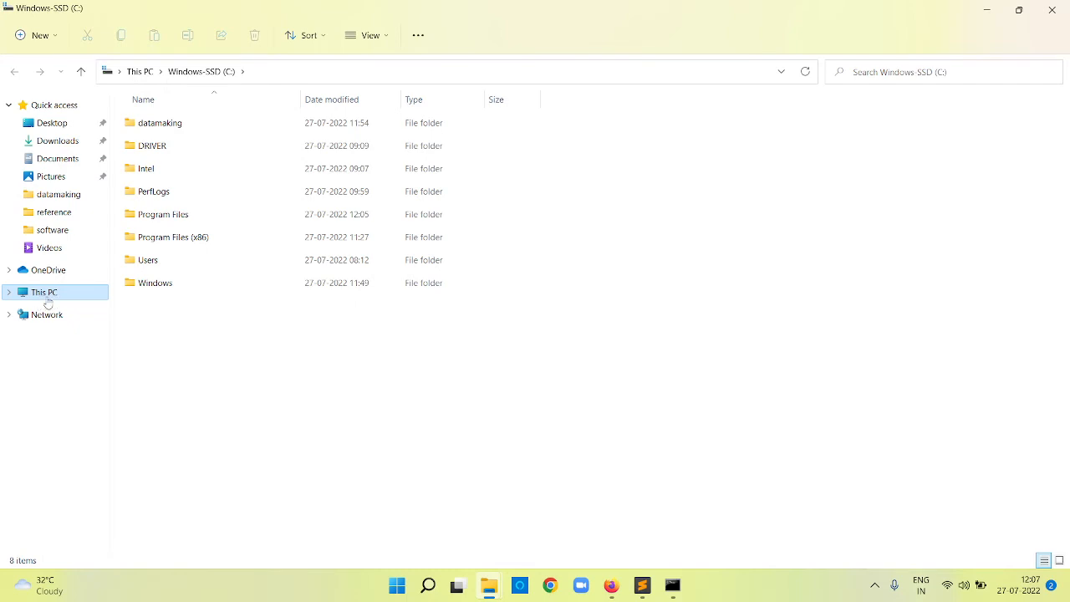
right_click(47, 300)
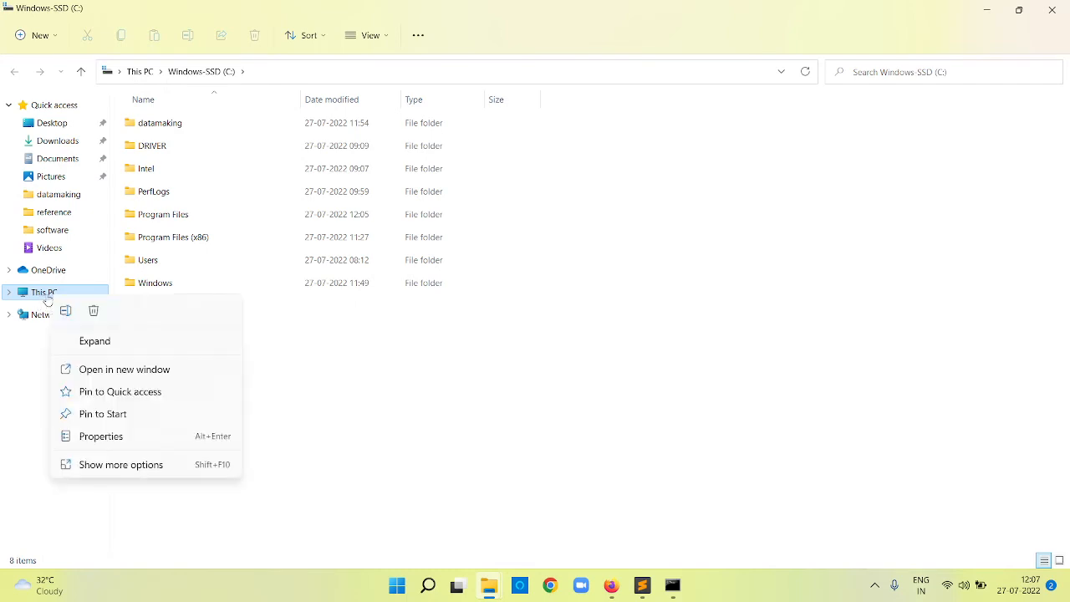
left_click(100, 437)
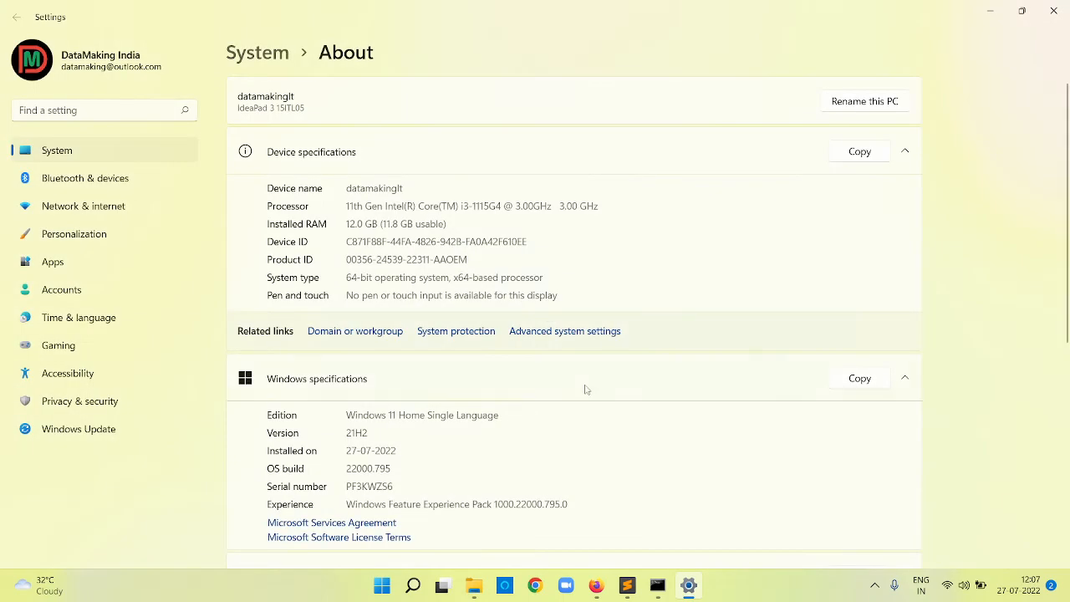
left_click(563, 333)
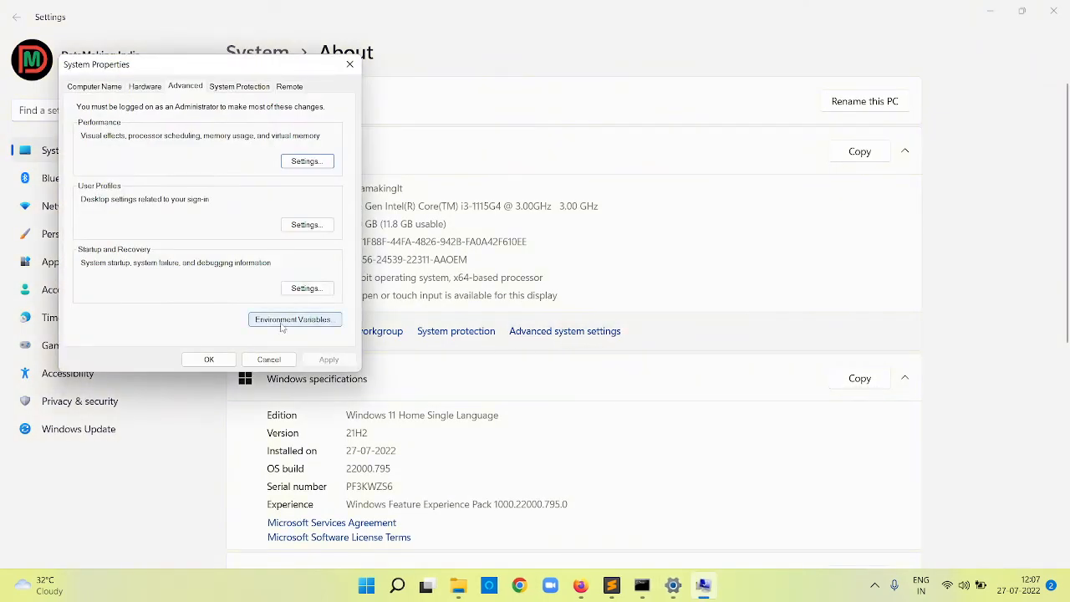
Open the system Path variable in the environment variables and examine its Java entry.
left_click(283, 321)
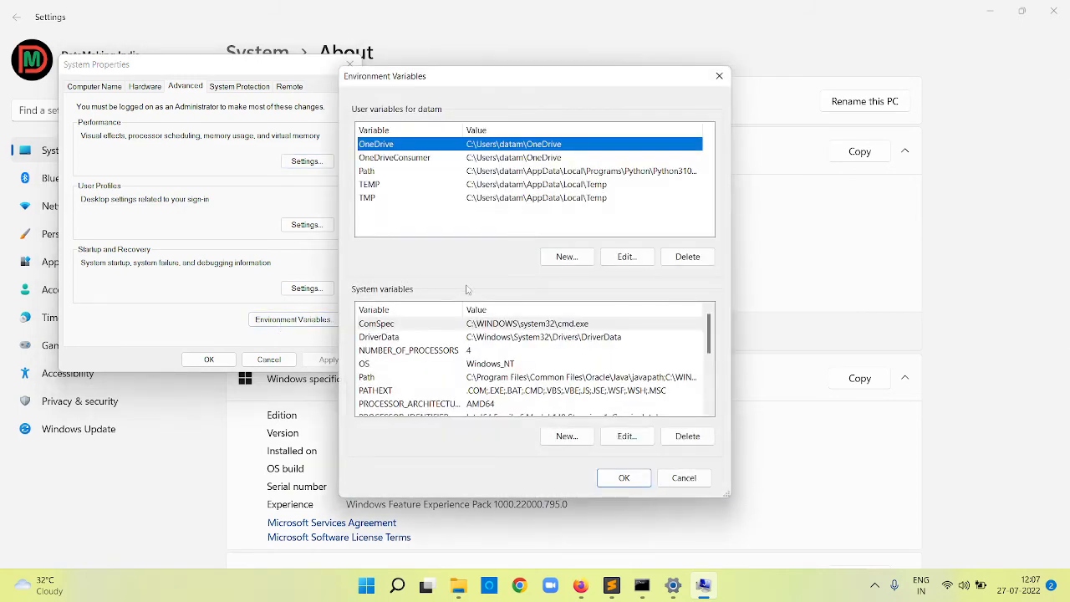
left_click(508, 382)
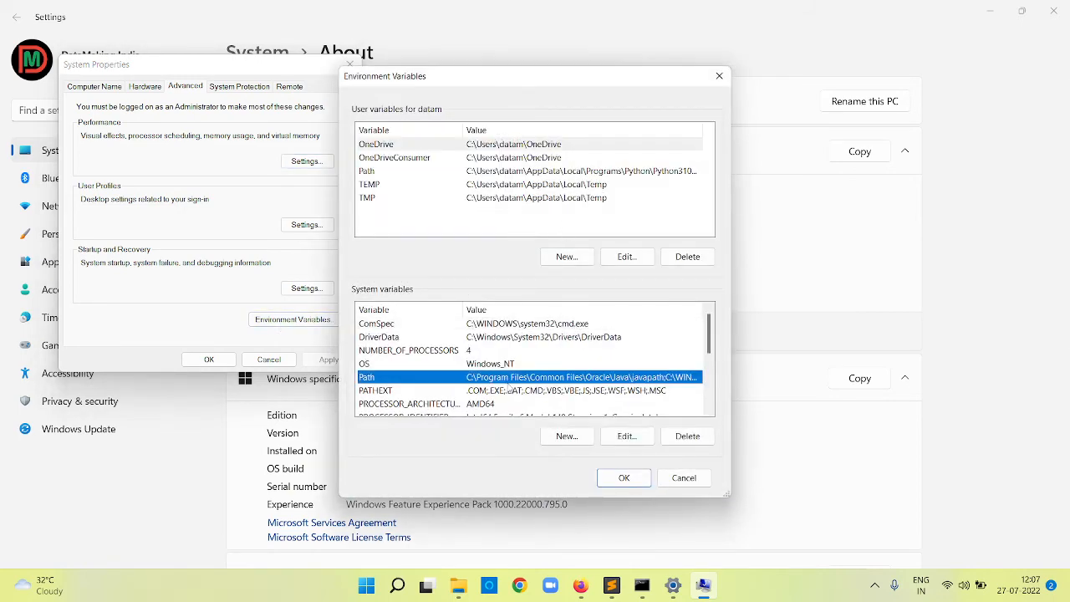
left_click(619, 441)
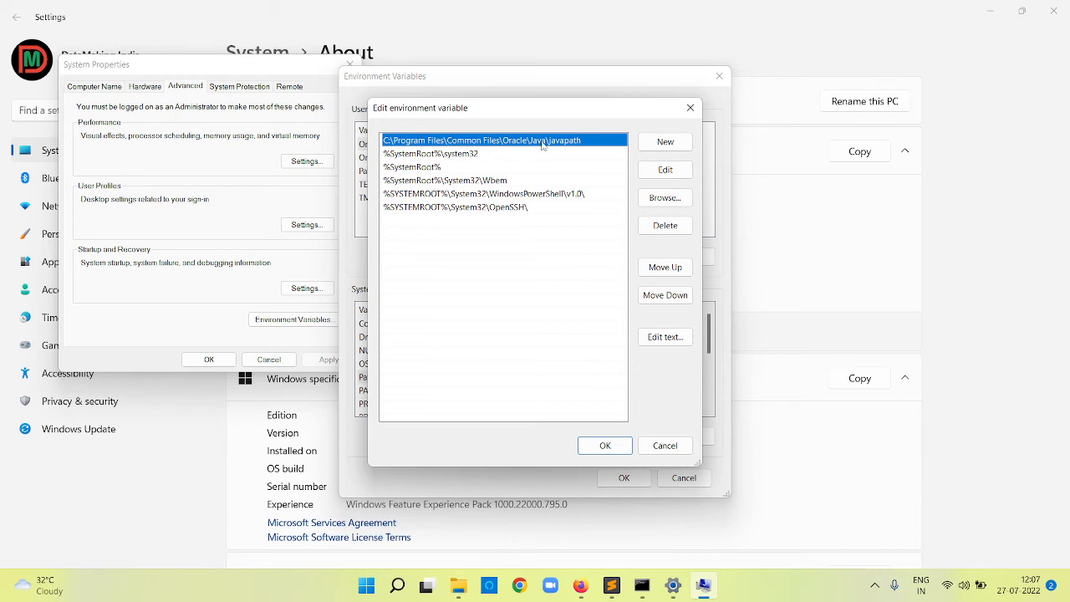
Try adding a new system Path entry for the installed JDK folder, discarding it and closing the system settings dialogs.
left_click(653, 149)
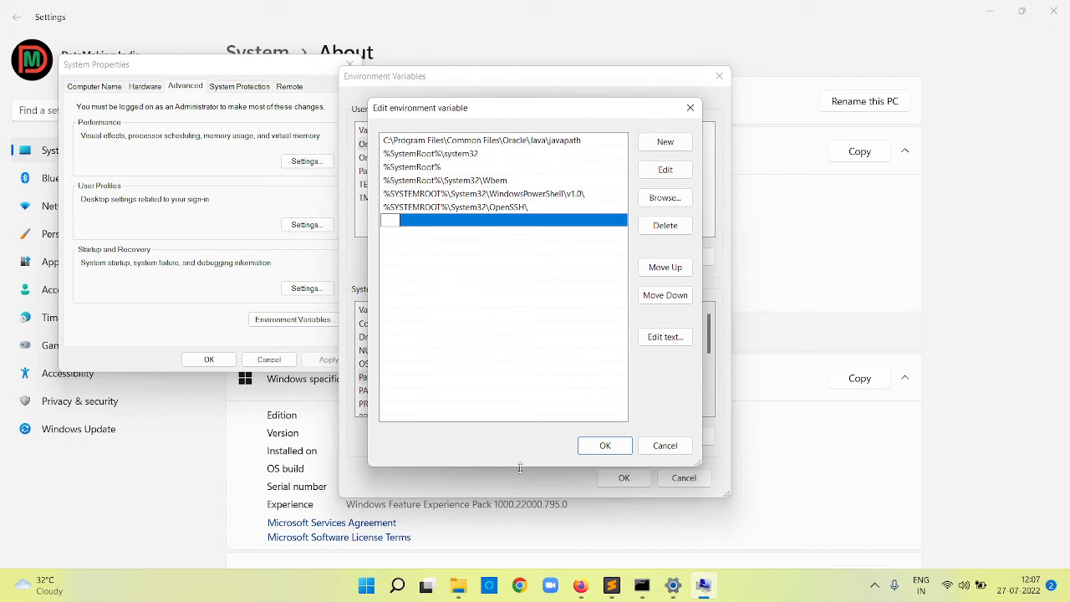
left_click(459, 576)
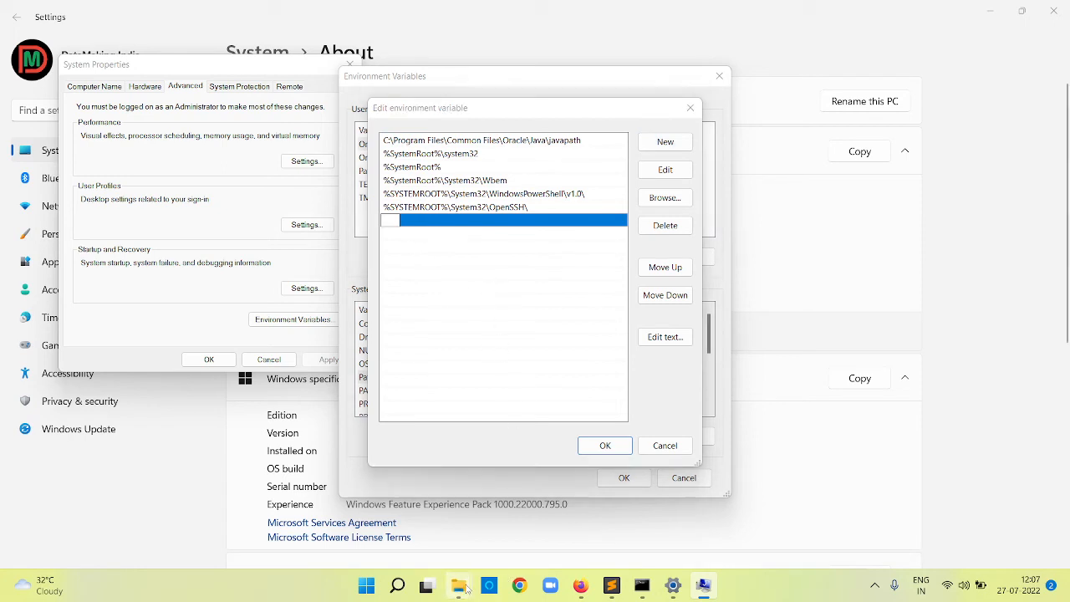
left_click(551, 519)
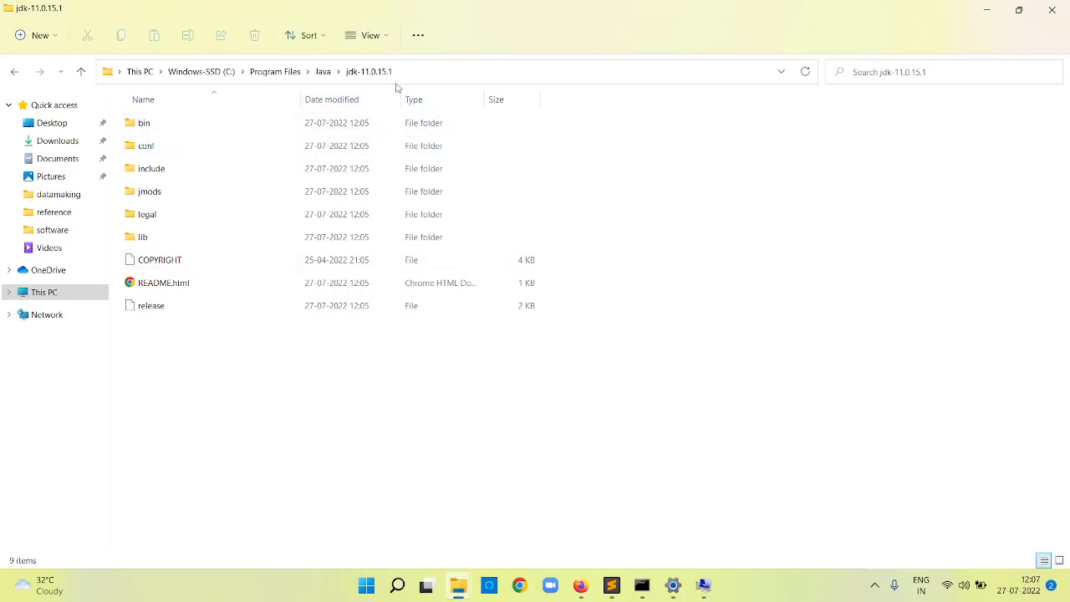
left_click(420, 71)
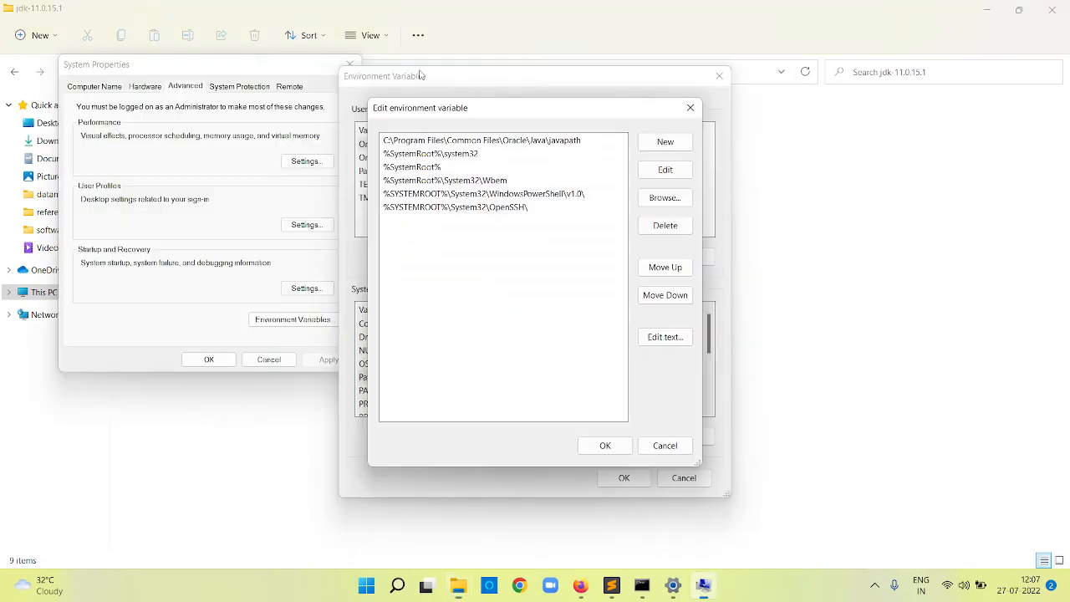
left_click(667, 447)
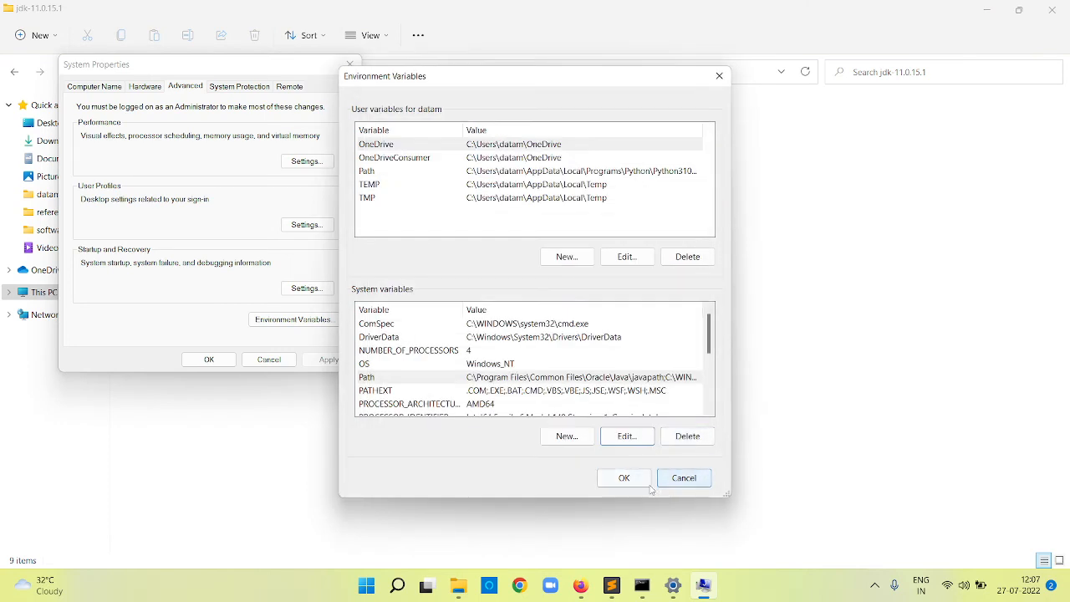
left_click(618, 477)
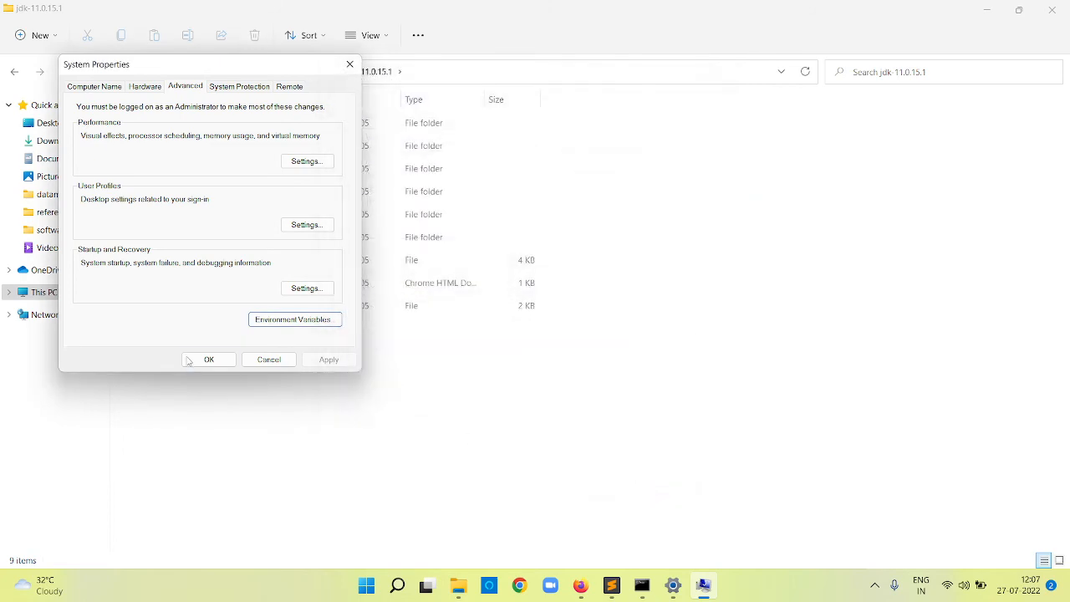
left_click(188, 359)
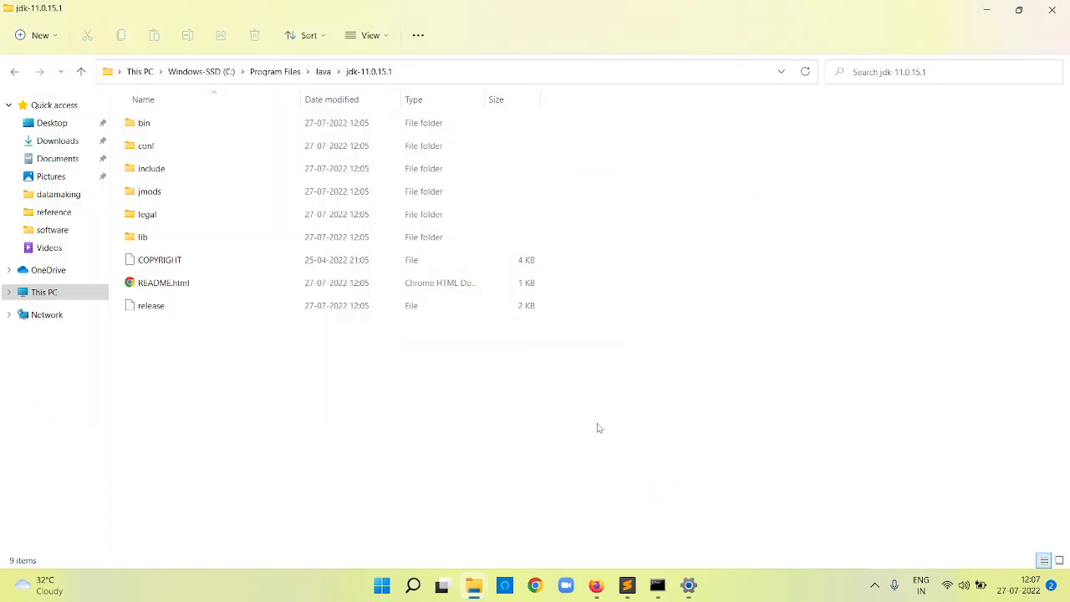
Close the existing Command Prompt window and check the Java version with java -version in a newly opened one.
left_click(658, 590)
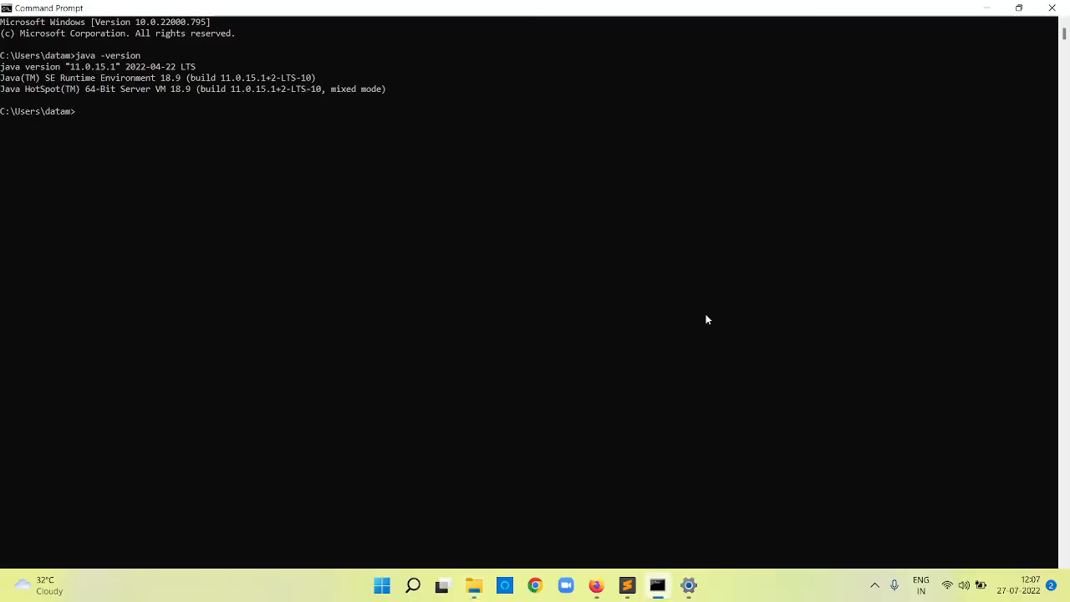
left_click(1053, 9)
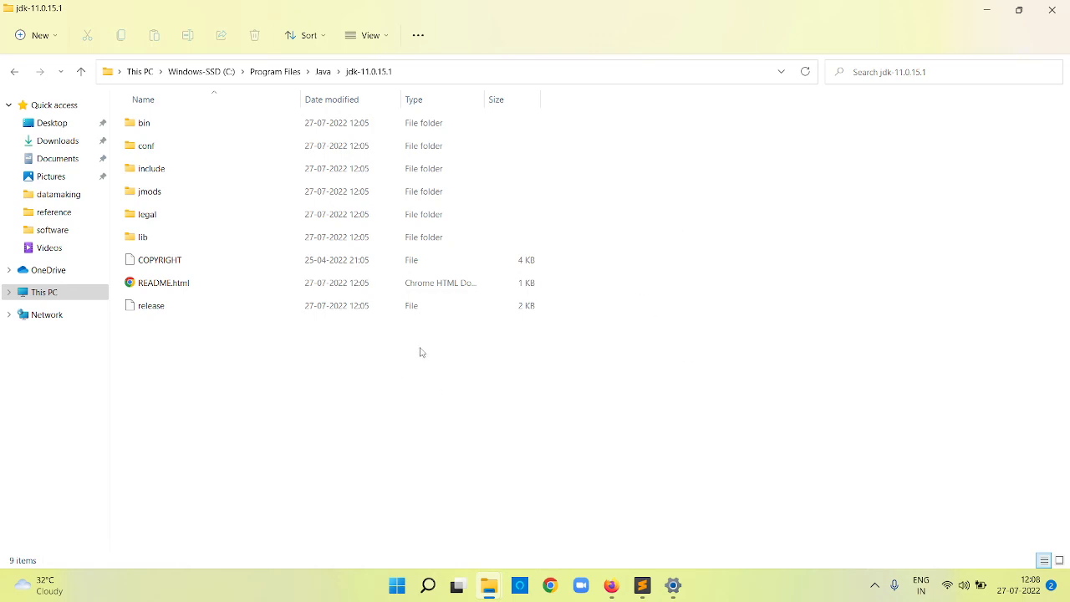
key("super+r")
type("cmd")
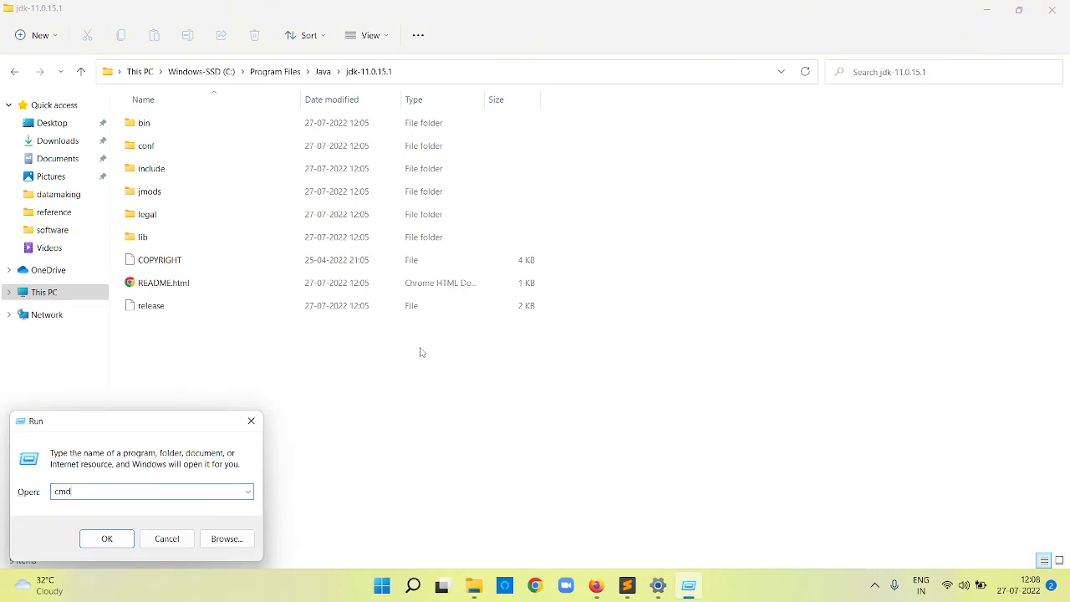
key("Return")
type("jabv")
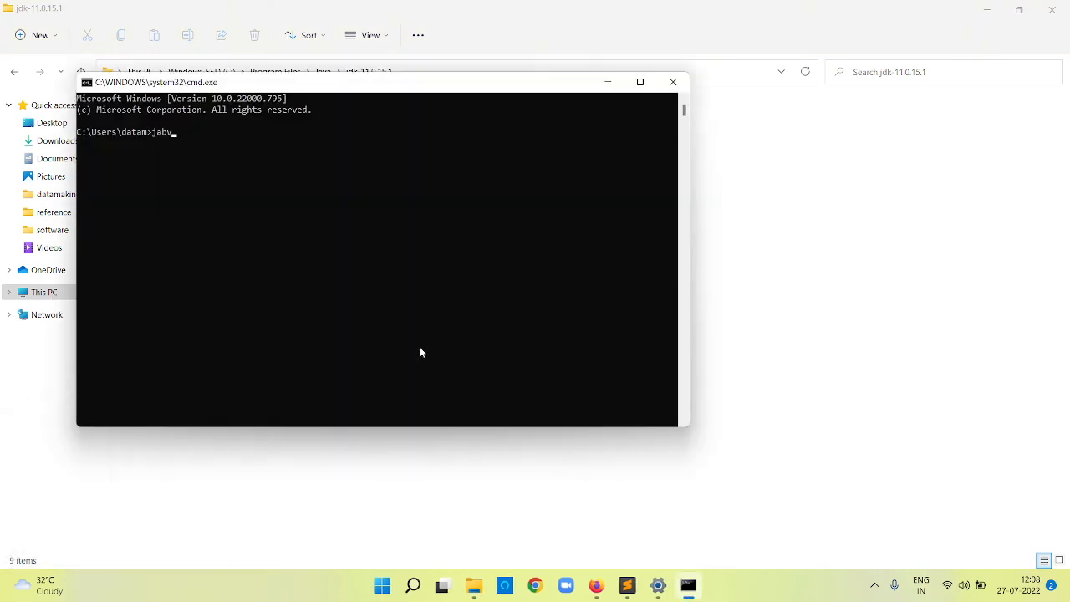
key("BackSpace")
key("BackSpace")
type("va -version")
key("Return")
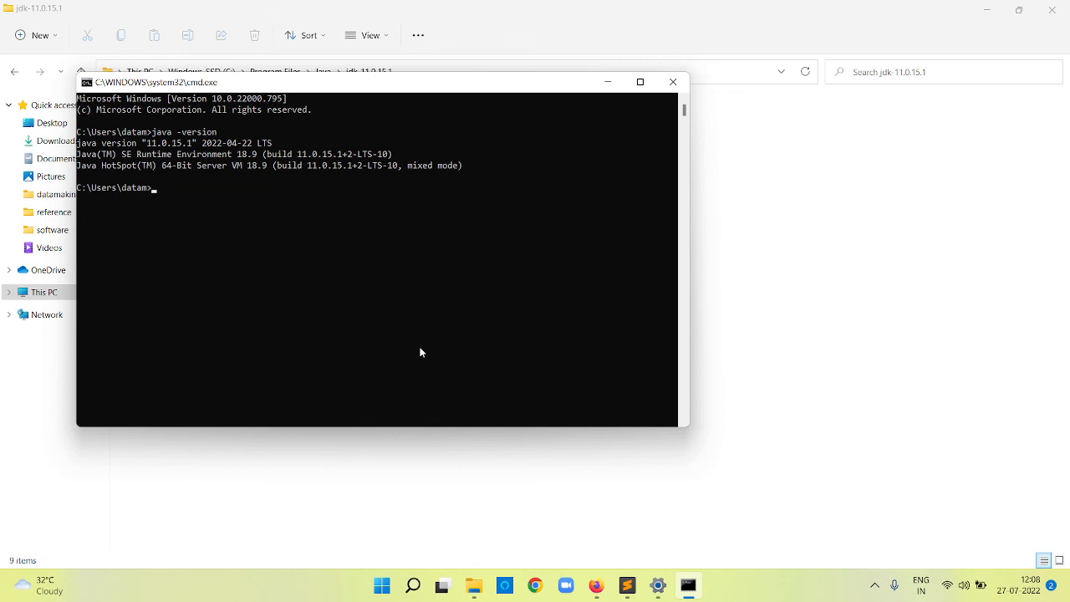
left_click(875, 585)
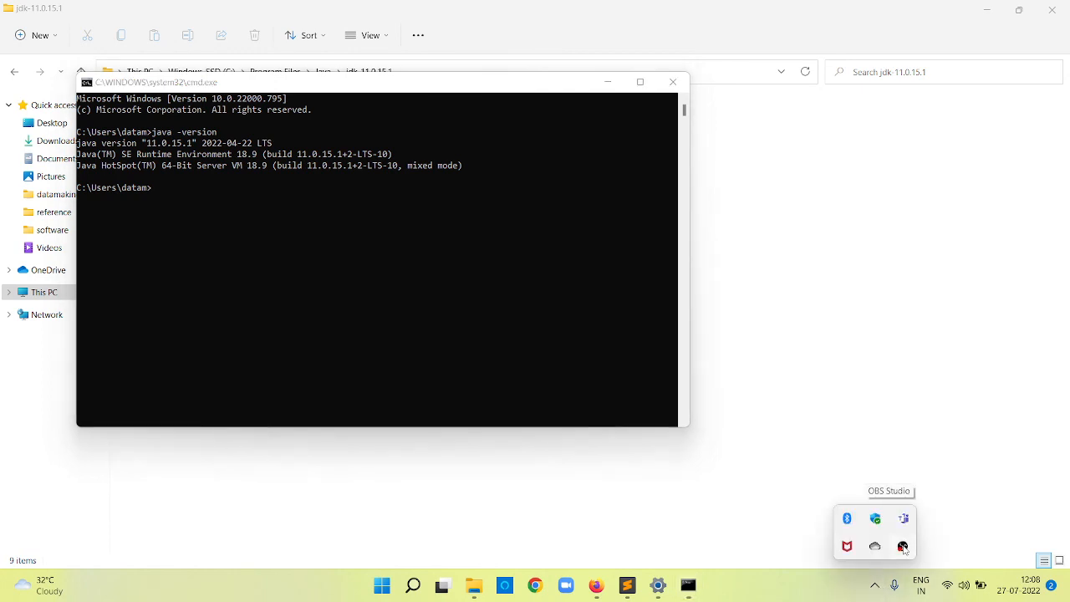